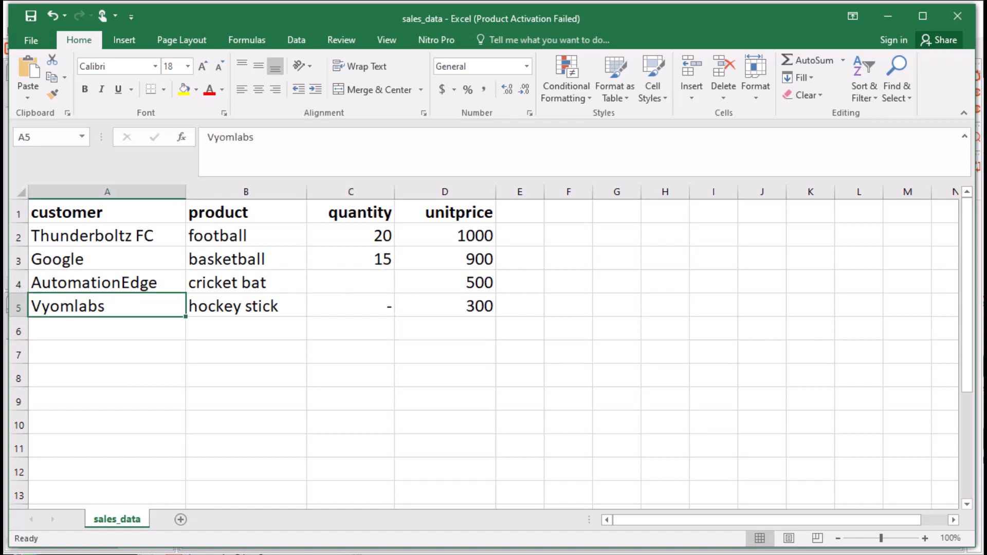
Step: Switch to AutomationEdge Process Studio and review the total price script and output field of the Calculation step
key(alt+Tab)
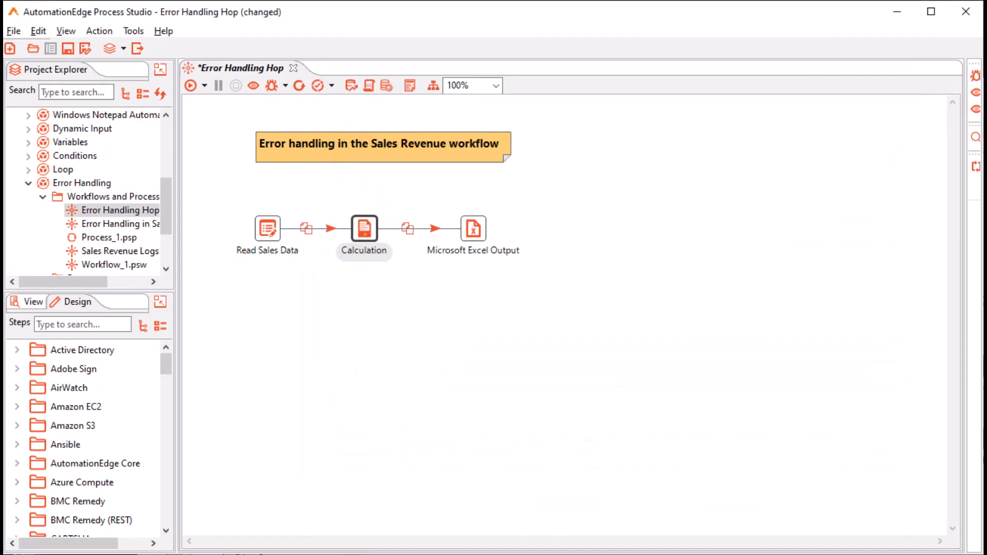
double_click(364, 228)
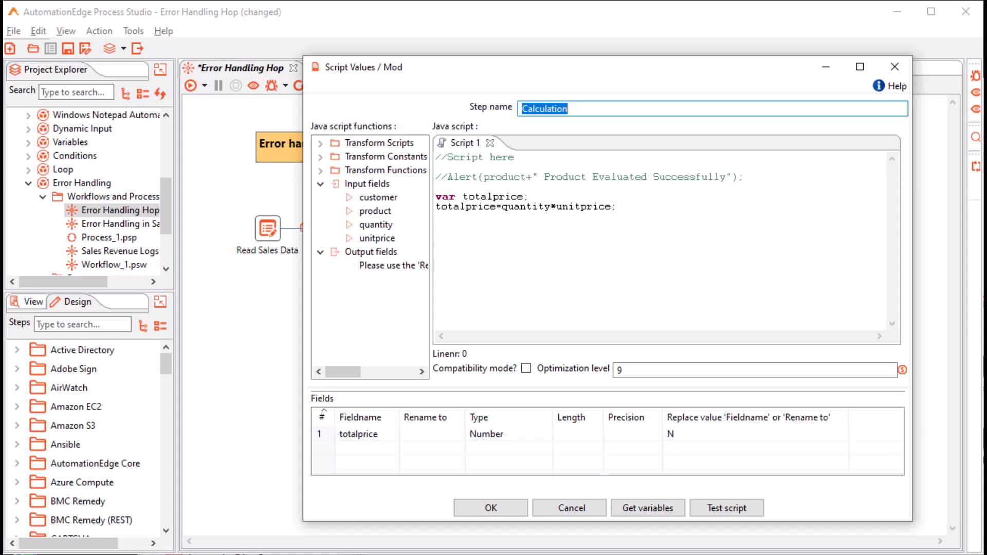
key(Return)
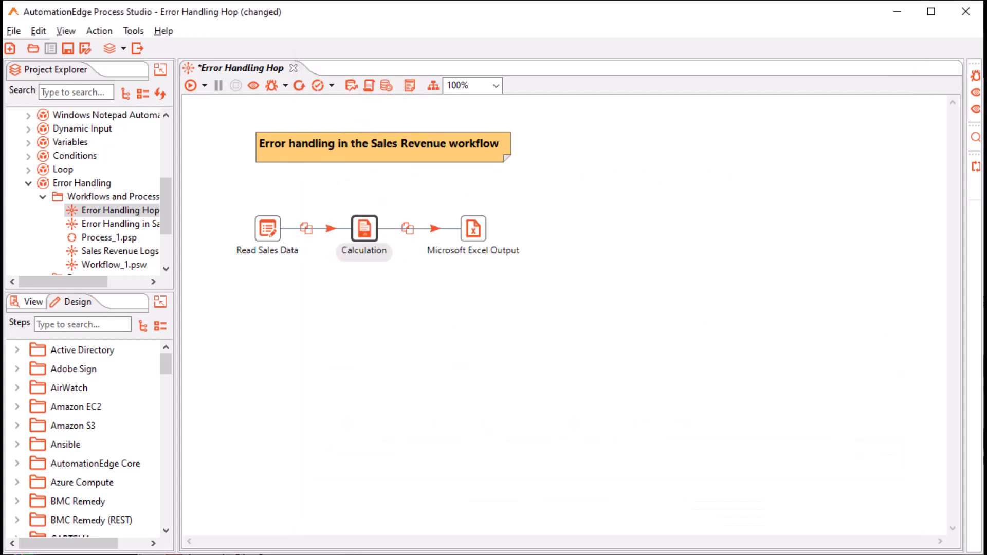
Step: Check whether error handling is offered for the Read Sales Data, Calculation and Microsoft Excel Output steps
mouse_move(473, 229)
right_click(267, 230)
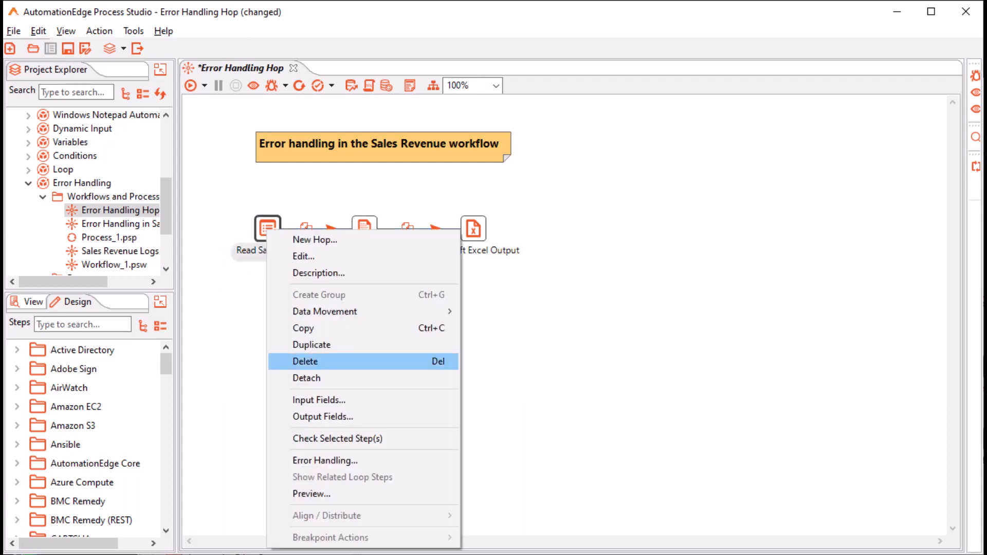
click(239, 401)
right_click(270, 225)
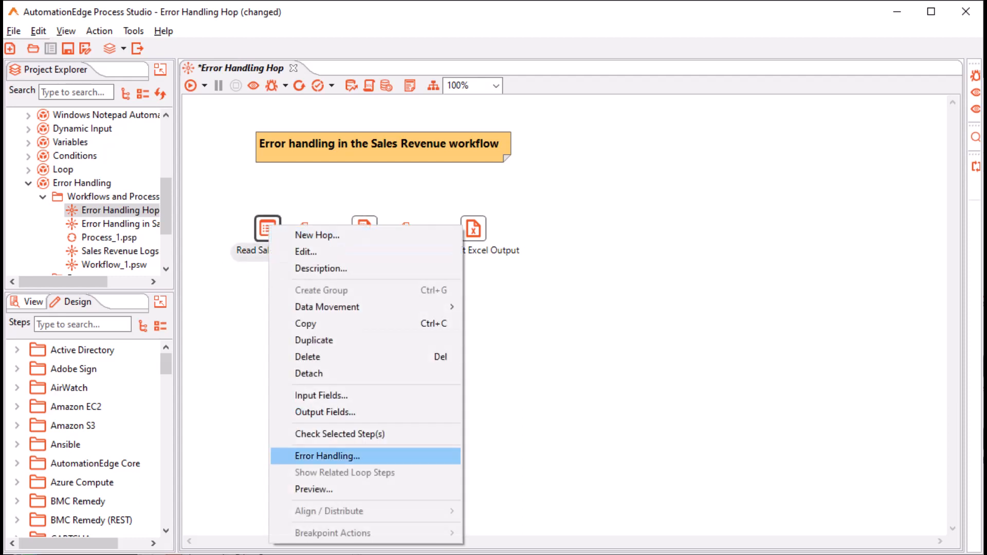
click(241, 427)
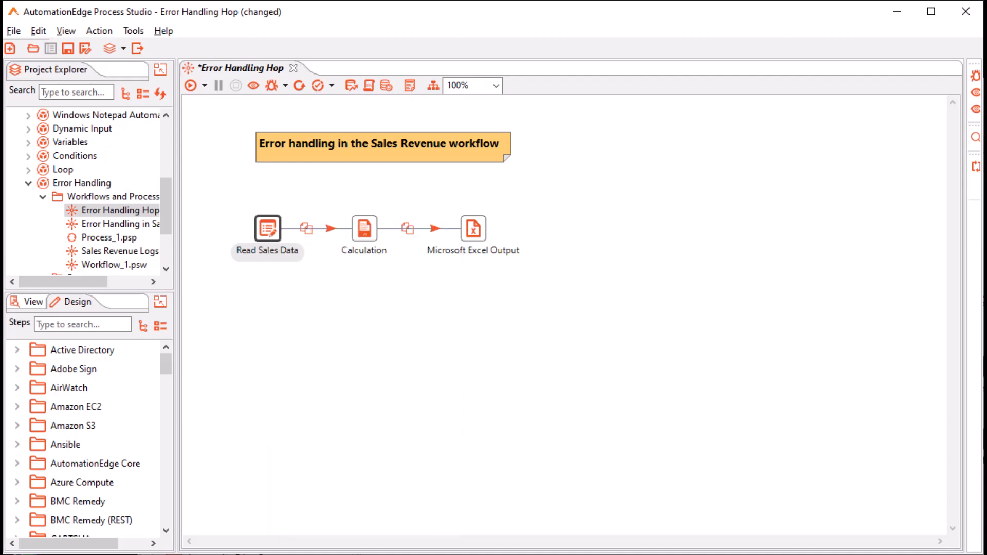
right_click(363, 227)
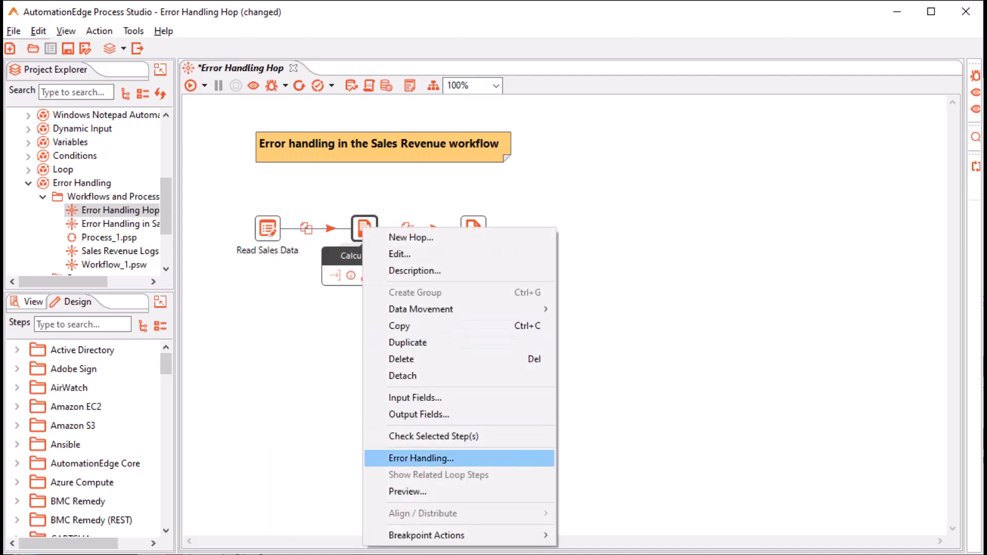
click(339, 455)
right_click(472, 232)
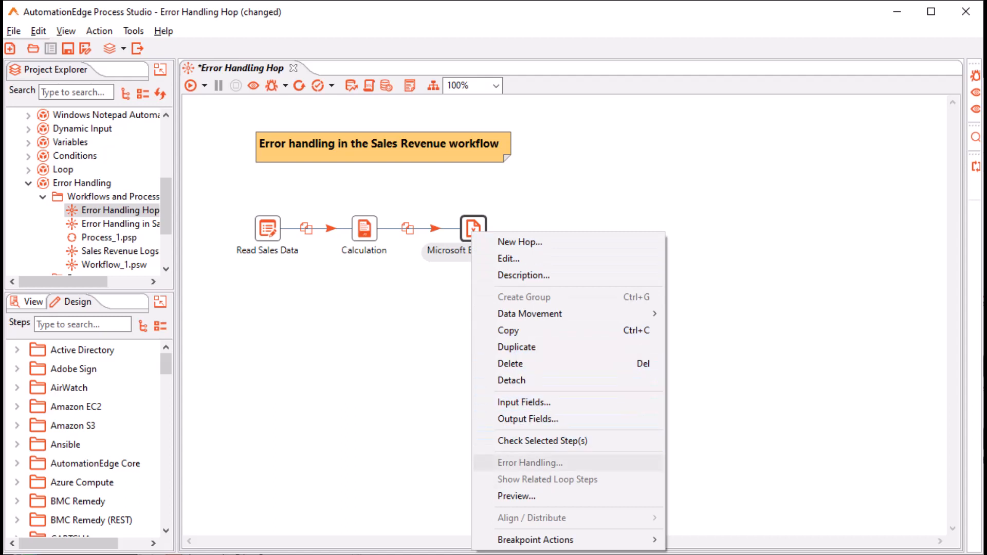
click(422, 455)
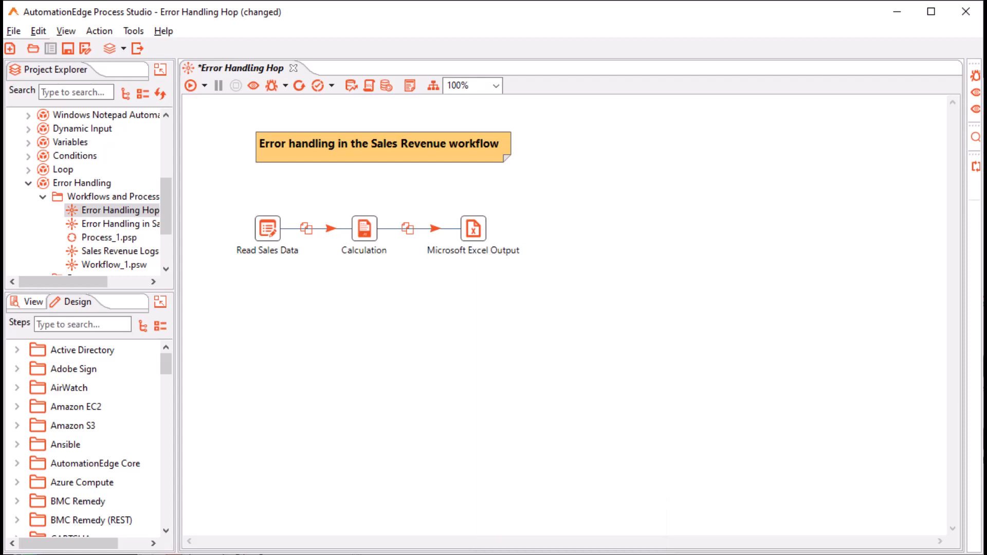
Step: Run the Error Handling Hop workflow
mouse_move(364, 229)
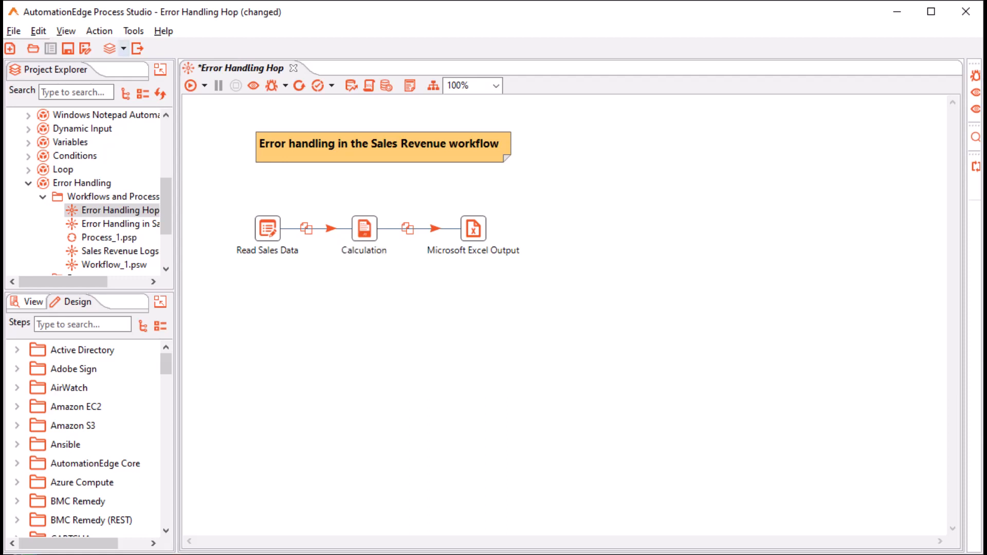
click(191, 86)
click(570, 297)
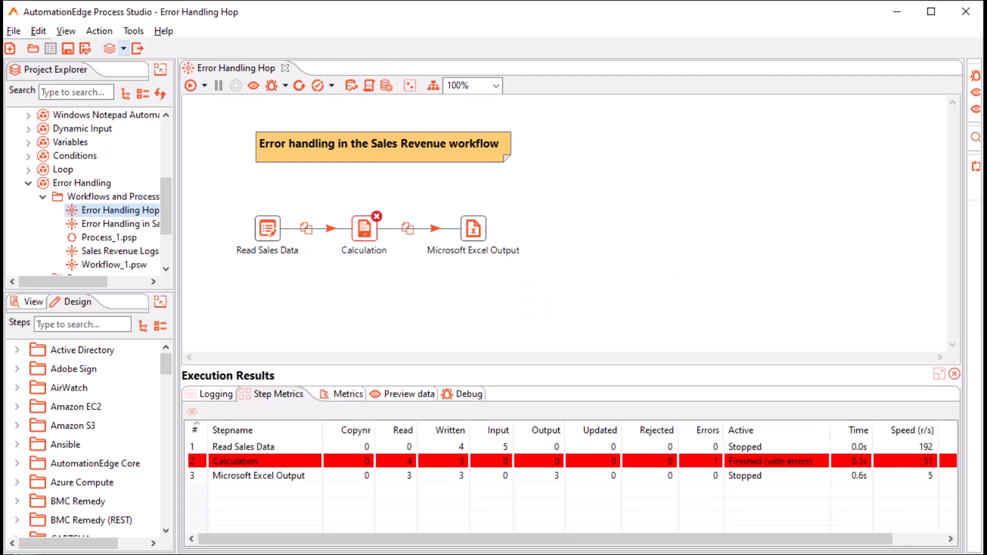
Step: Examine the execution results of Read Sales Data, Calculation and Microsoft Excel Output in the data preview, and close the results
click(268, 229)
click(409, 395)
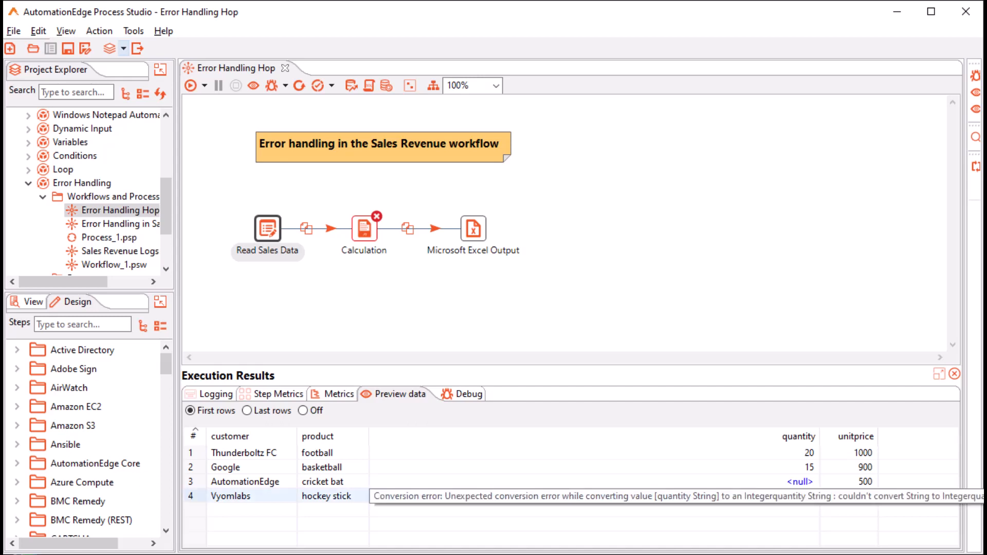
click(365, 228)
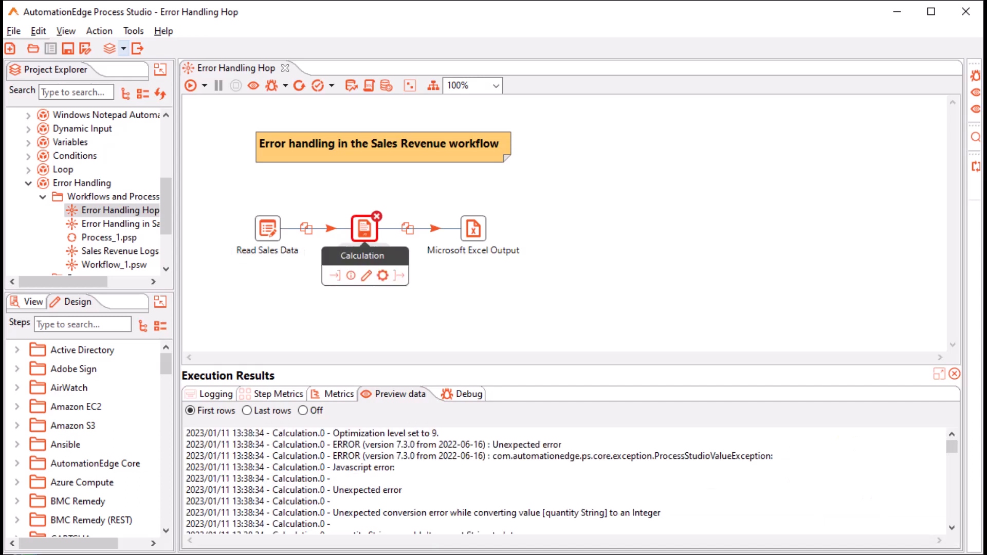
scroll(565, 479, down, 1)
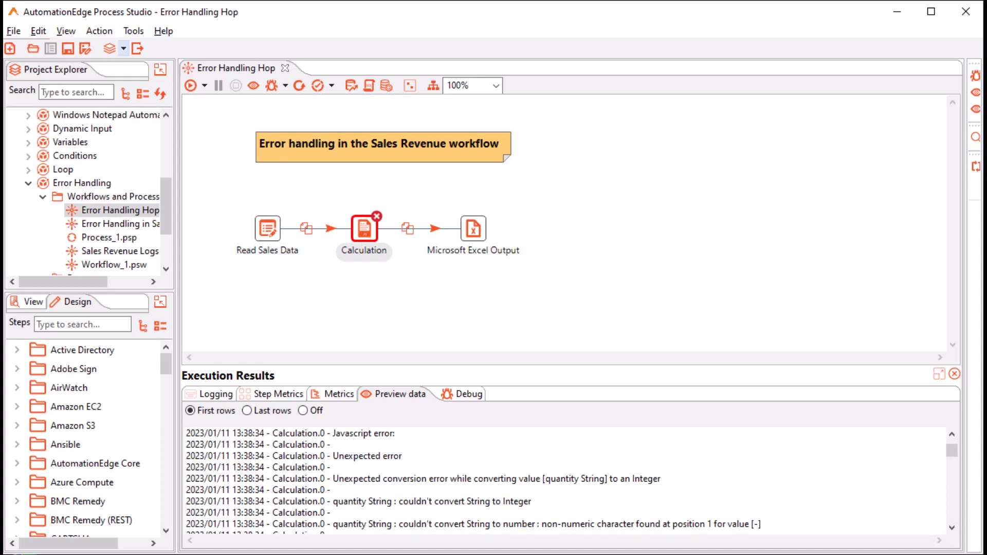
click(474, 229)
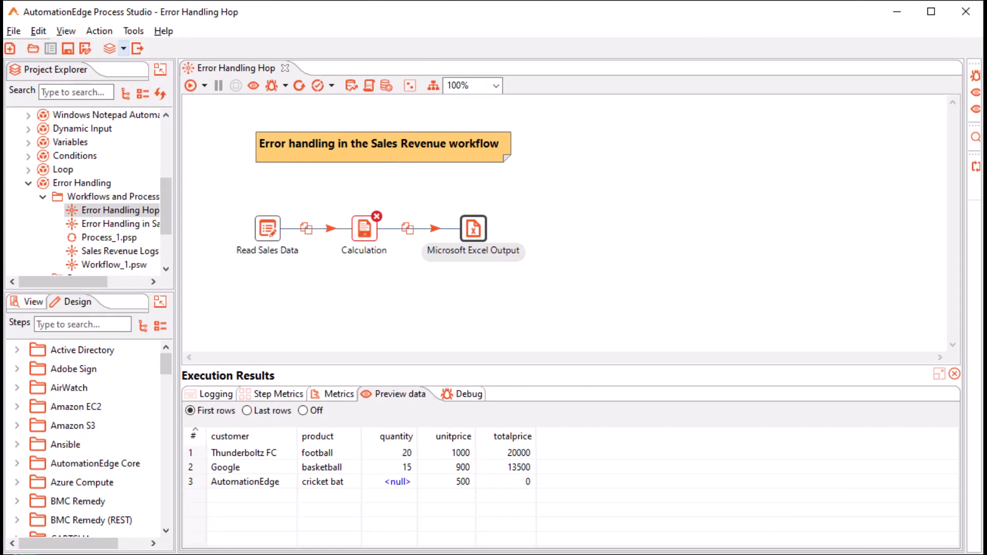
click(351, 85)
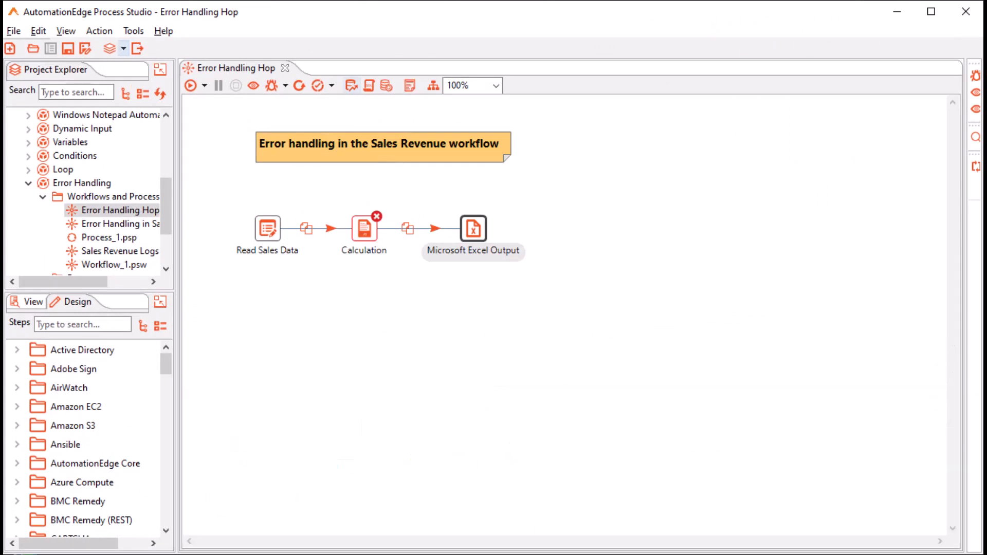
click(284, 67)
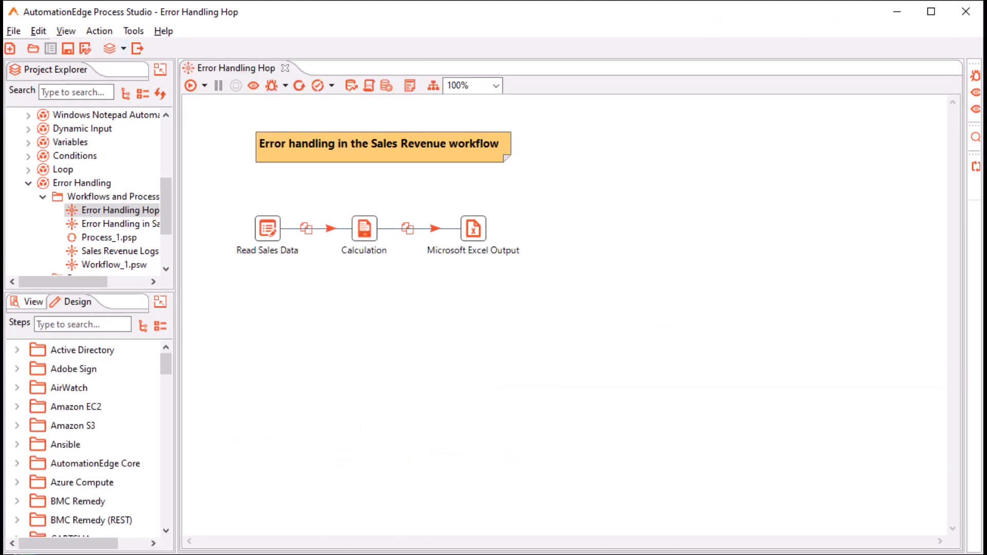
Step: Enable error handling in the Calculation step's error handling settings, leaving the target step empty
right_click(365, 228)
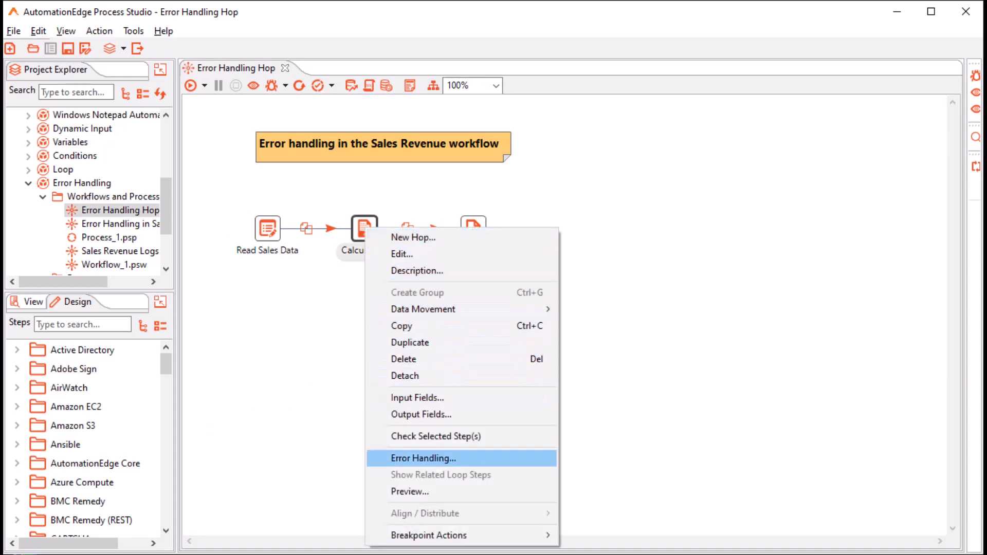
key(Return)
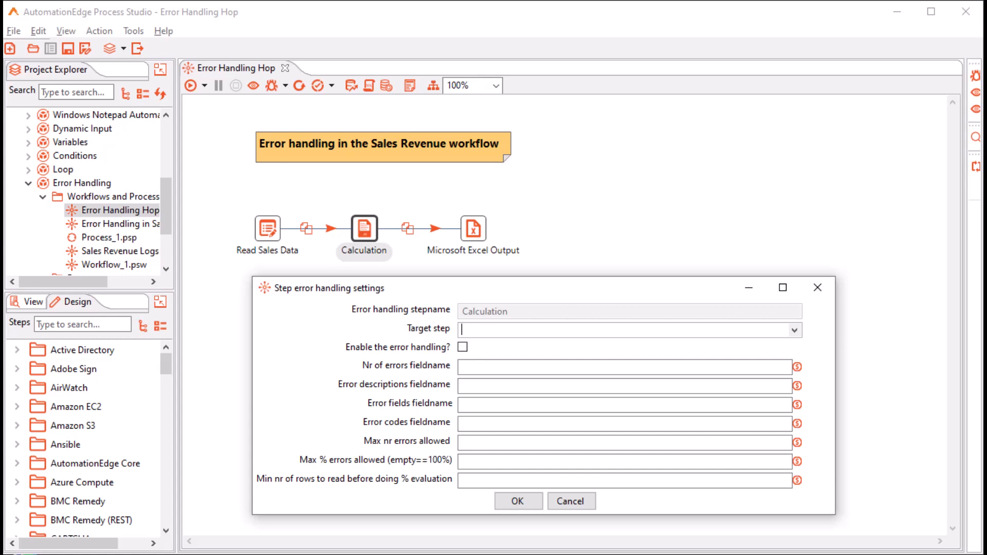
click(795, 331)
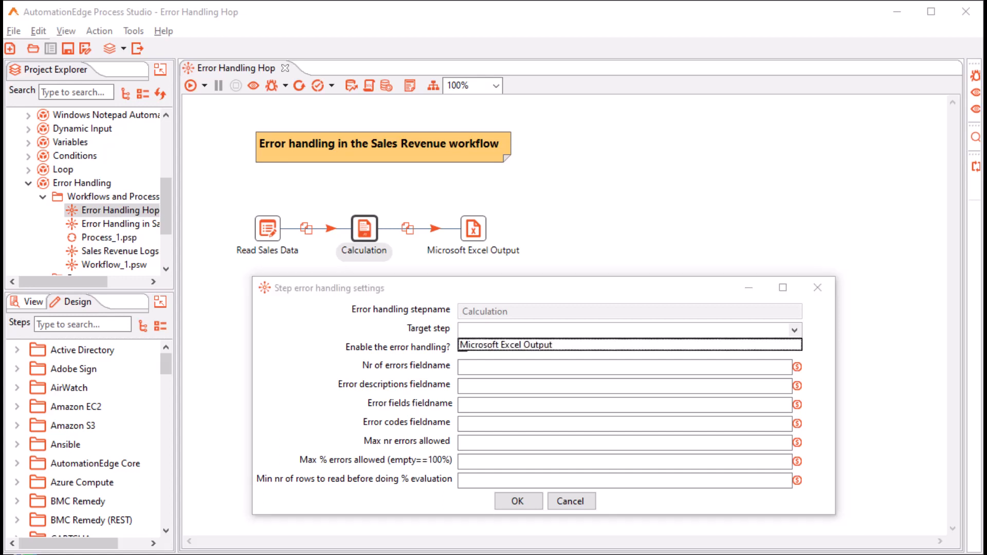
click(794, 330)
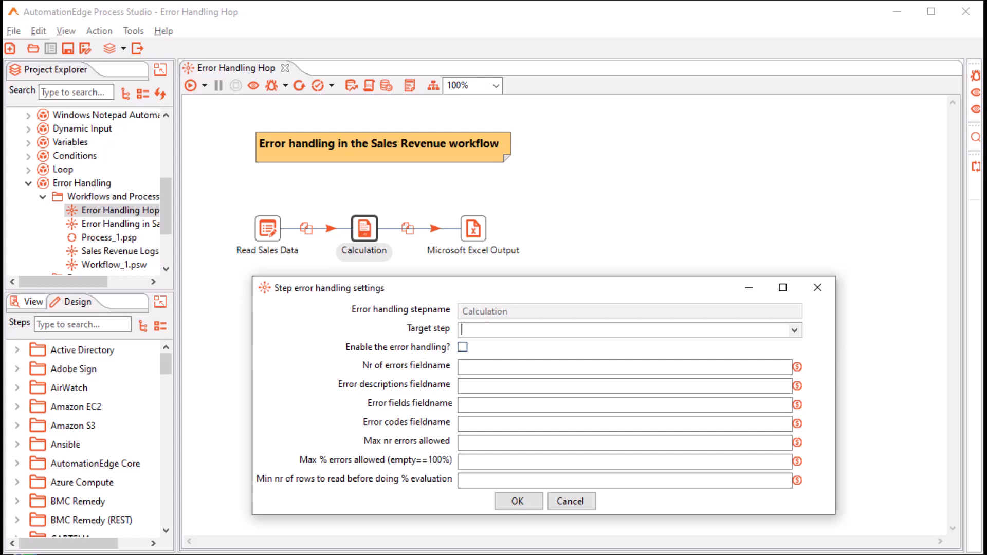
click(463, 347)
Step: Name Calculation's error fields err_nrfield for number of errors, err_description for descriptions, err_fieldname for fields and err_code for codes, and apply the settings
click(514, 367)
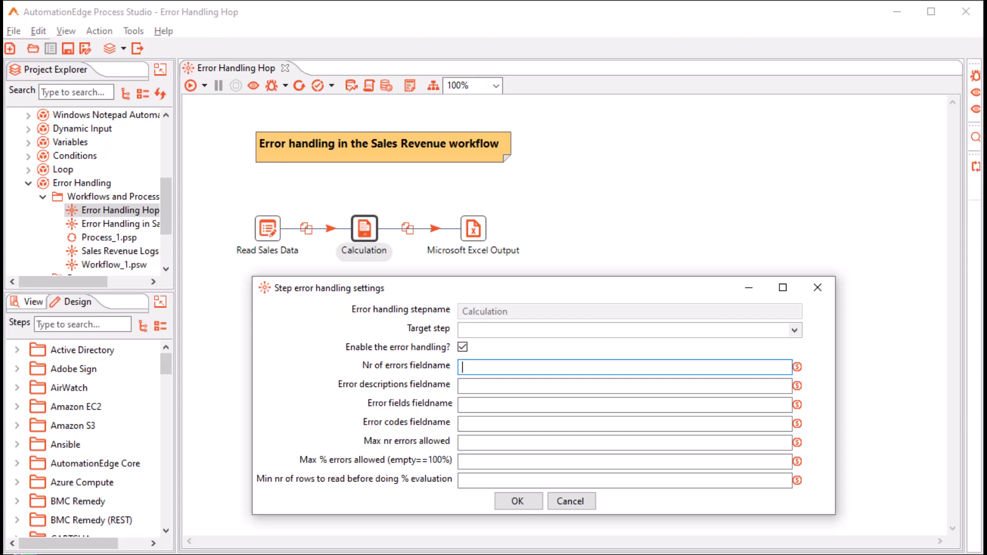
text(err_nrfield)
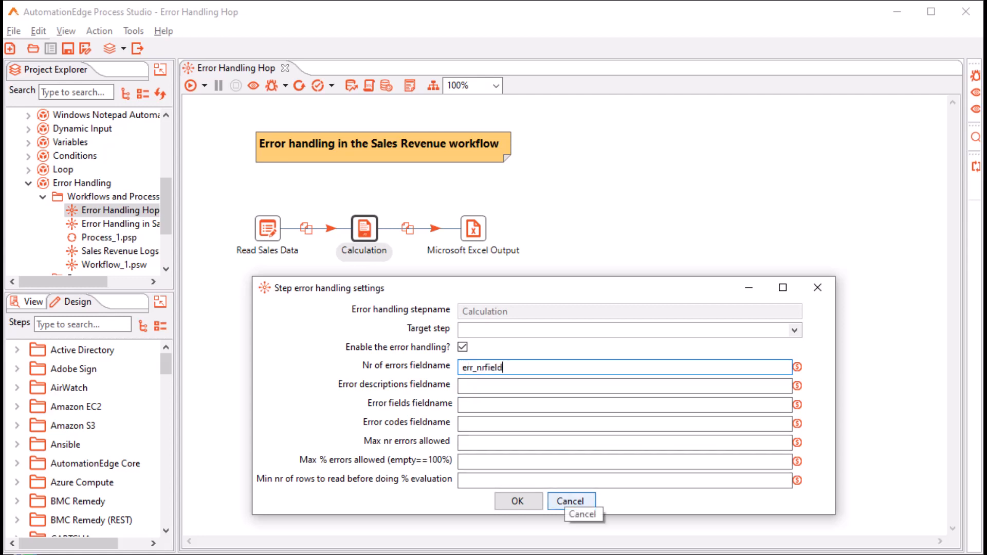
click(565, 386)
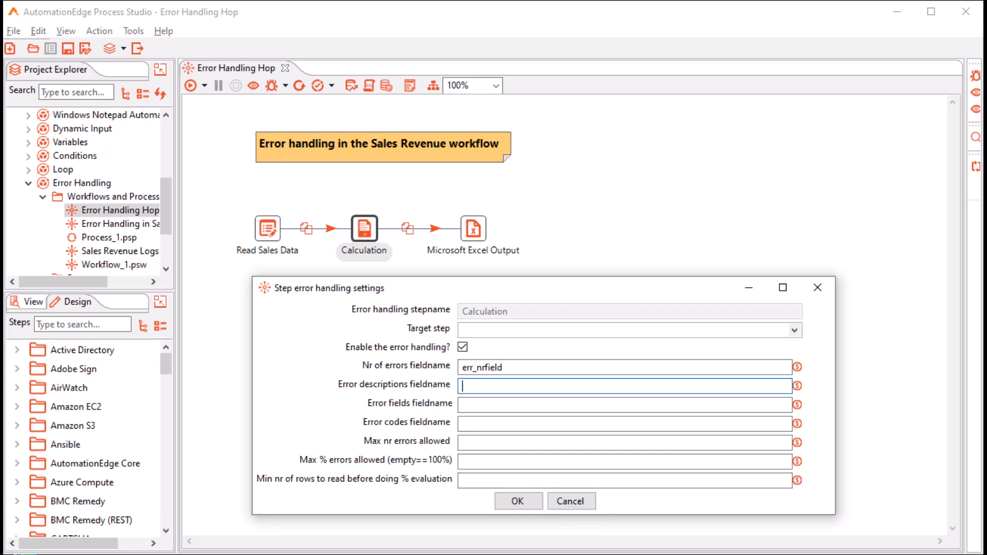
text(err_description)
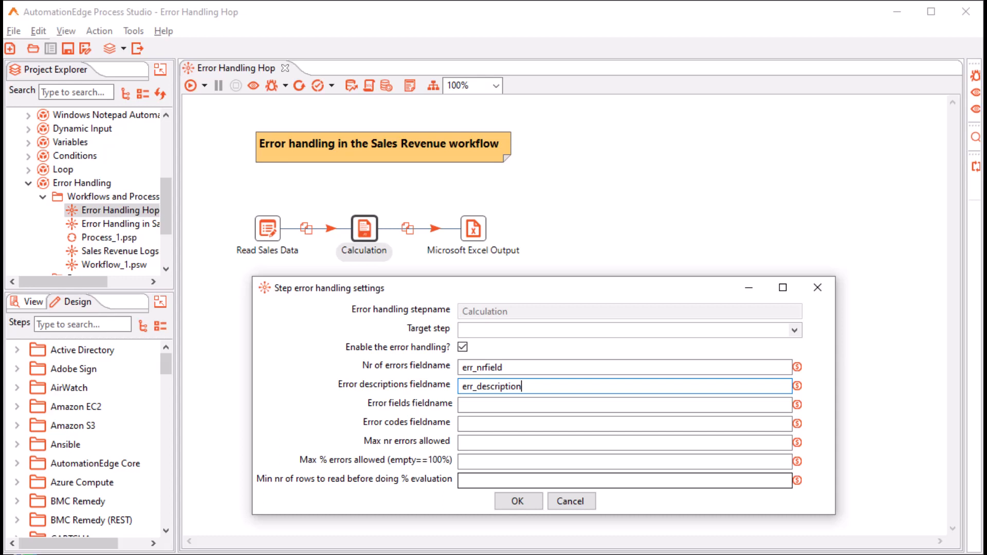
click(565, 405)
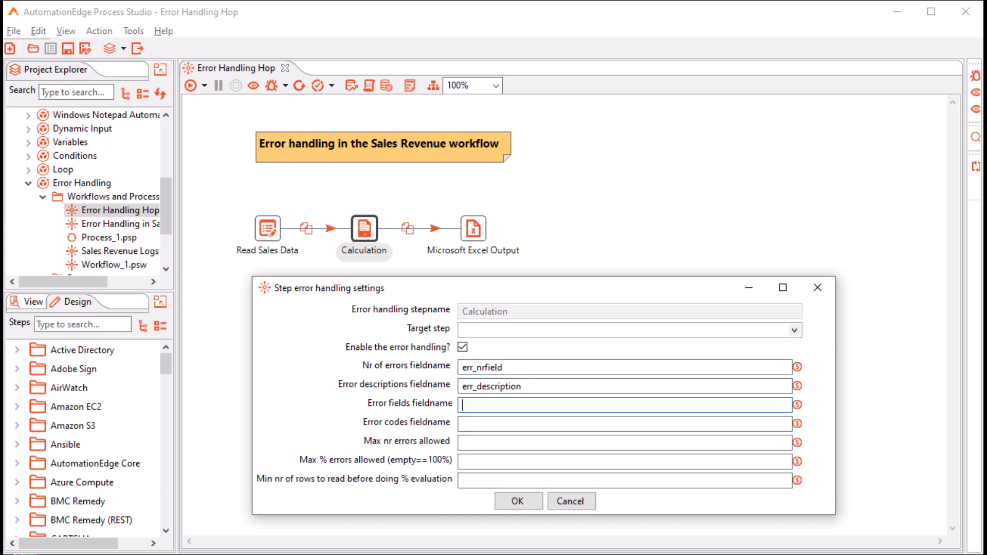
text(err_fieldname)
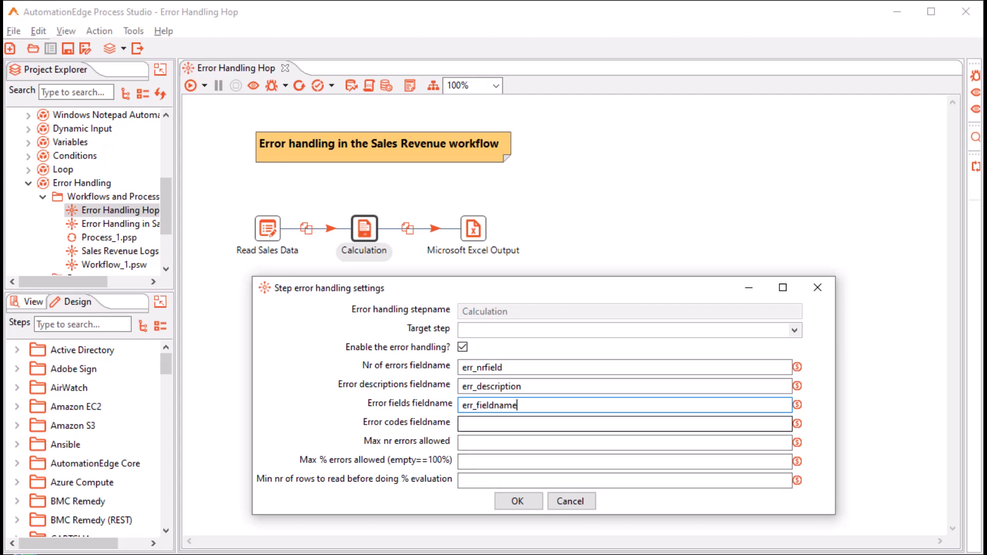
click(624, 424)
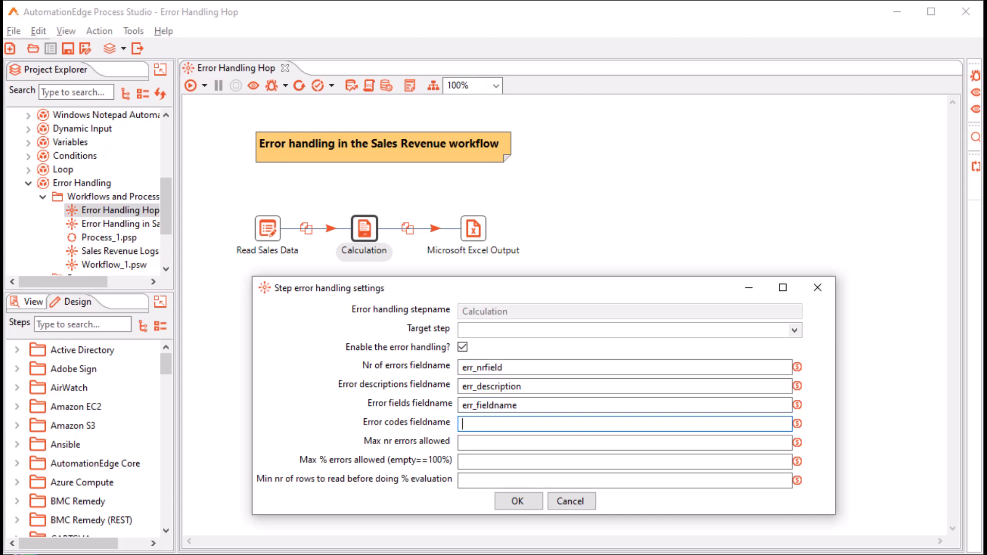
text(err_code)
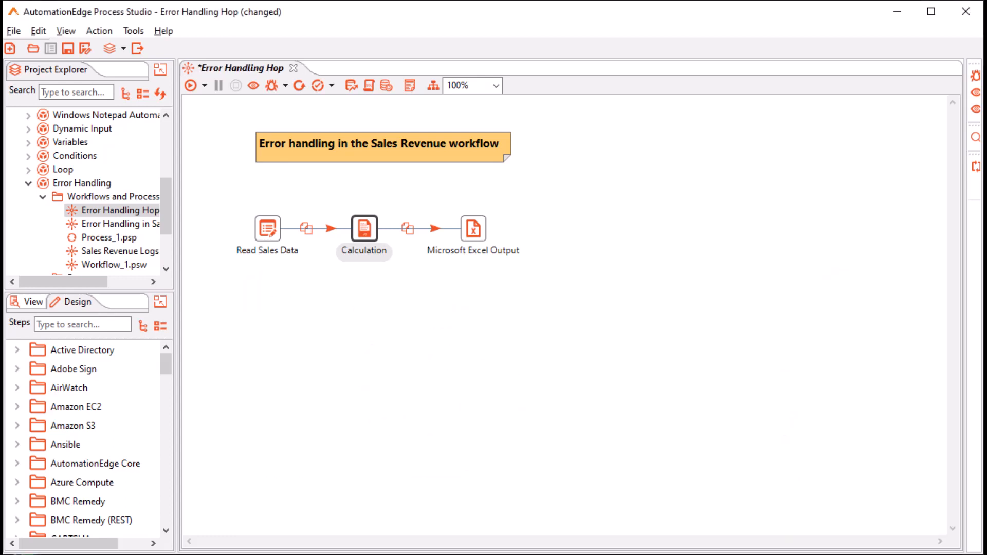
Step: Find the Dummy (do nothing) step and place it on the canvas directly below Calculation
click(82, 325)
text(dummy)
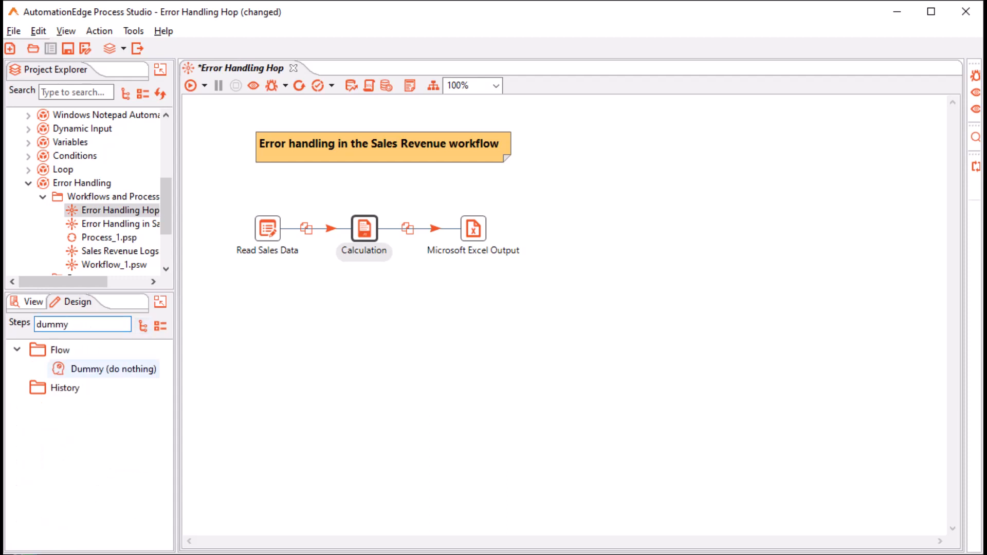
drag(110, 369, 364, 324)
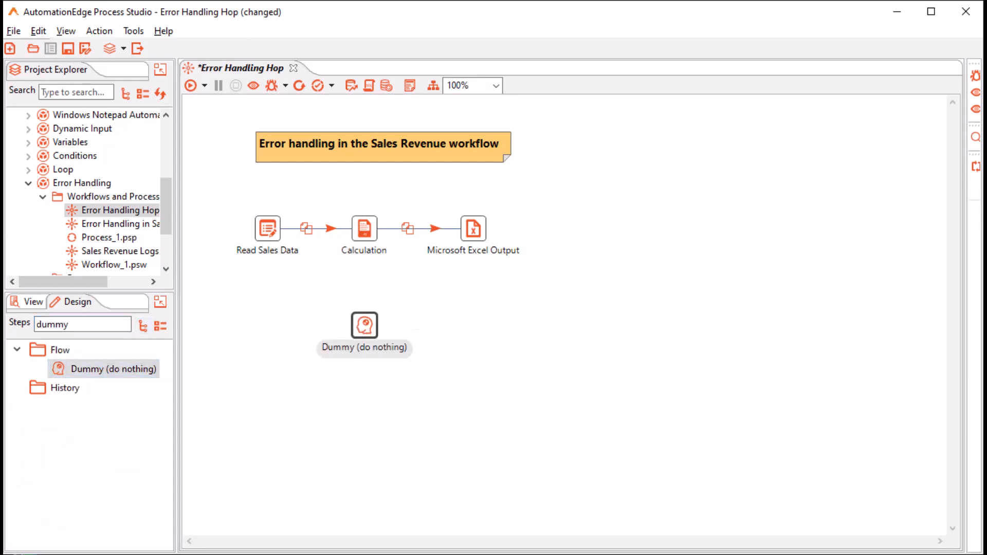
Step: Connect Calculation to the Dummy (do nothing) step with an error handling hop, using Copy as the row distribution method
mouse_move(365, 228)
drag(399, 276, 365, 329)
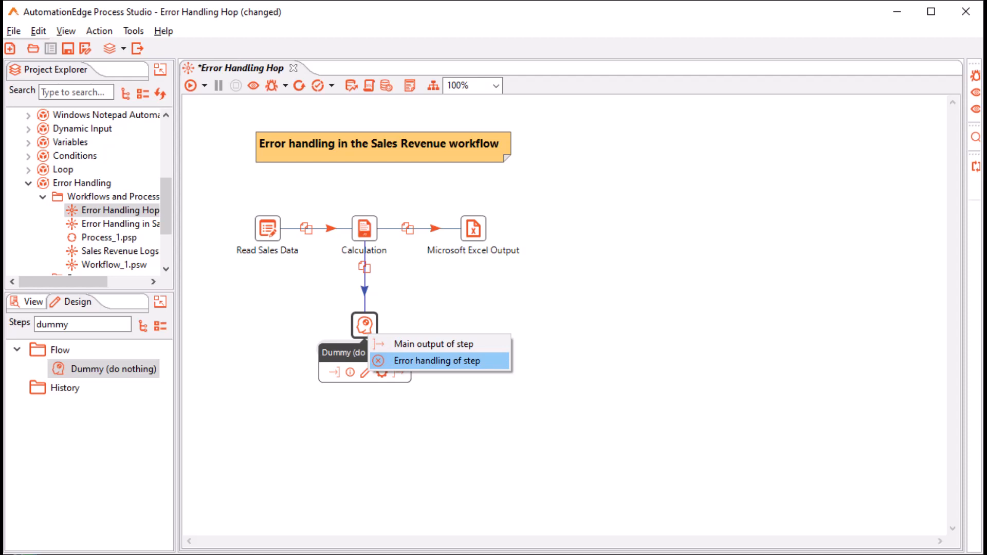
click(437, 361)
drag(448, 139, 616, 247)
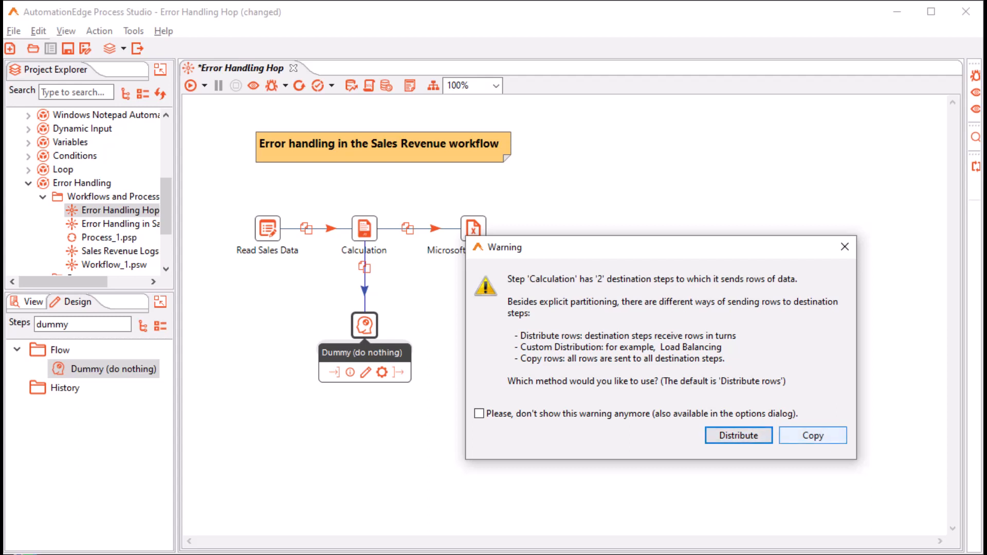
click(813, 435)
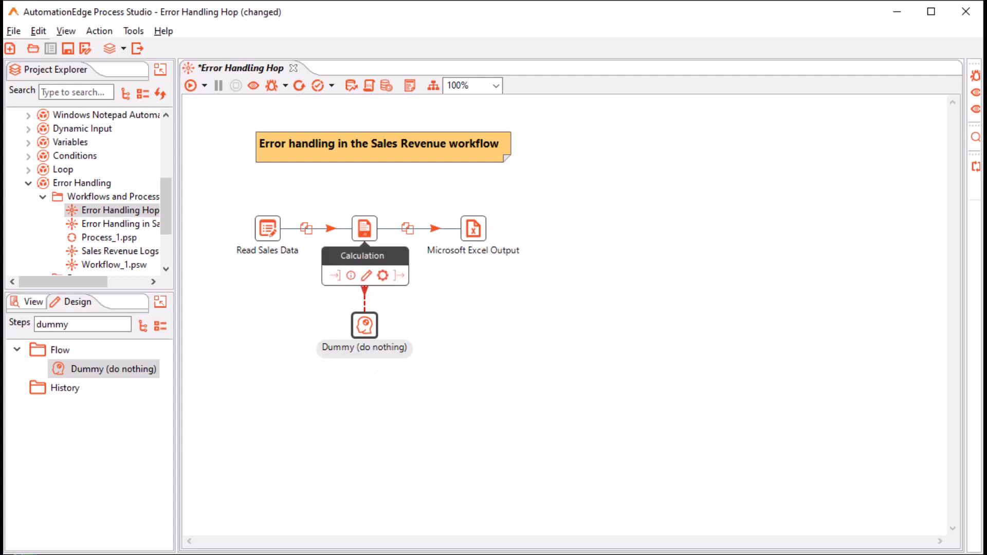
Step: Check which target step is assigned in the Calculation step's error handling settings and accept the settings
right_click(364, 226)
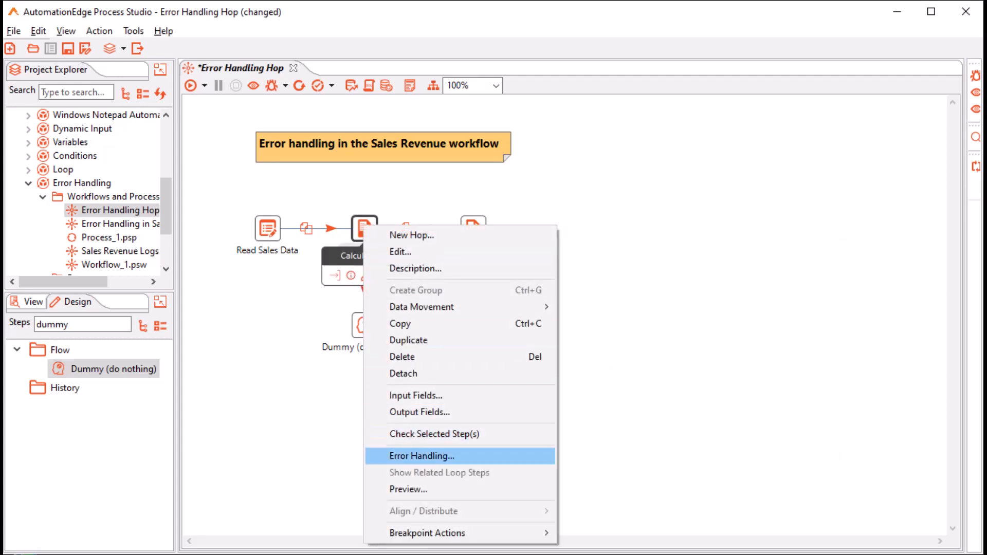
click(422, 456)
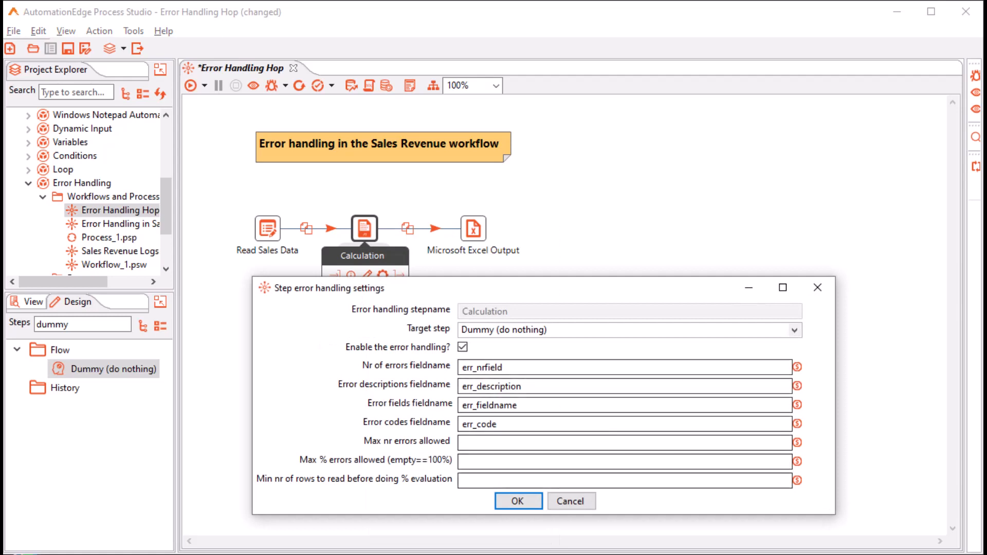
key(Return)
Step: Save the Error Handling Hop workflow and run it
key(ctrl+s)
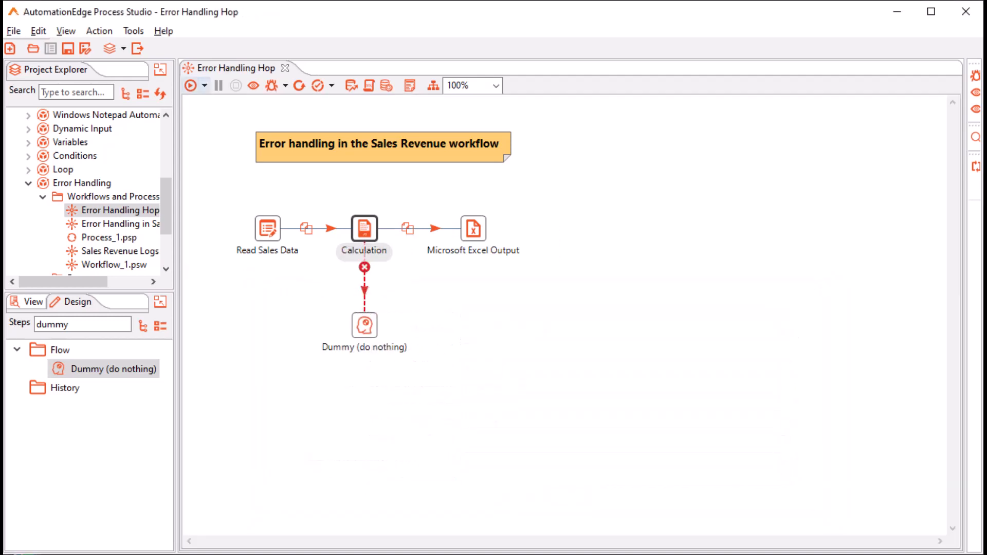
click(191, 85)
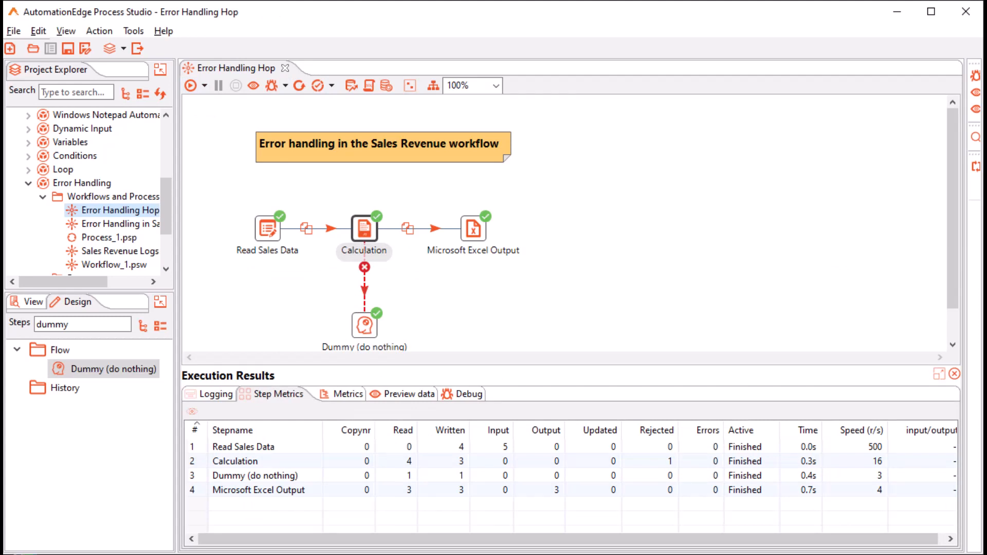
Step: Preview the output rows of Calculation, Microsoft Excel Output and Dummy (do nothing), examining the error fields of the row routed to Dummy
click(408, 394)
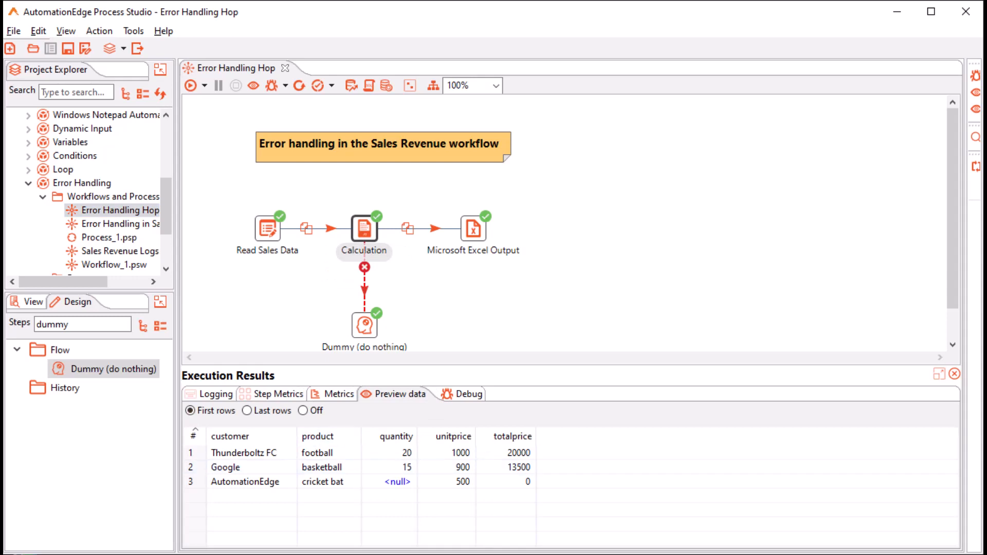
click(473, 228)
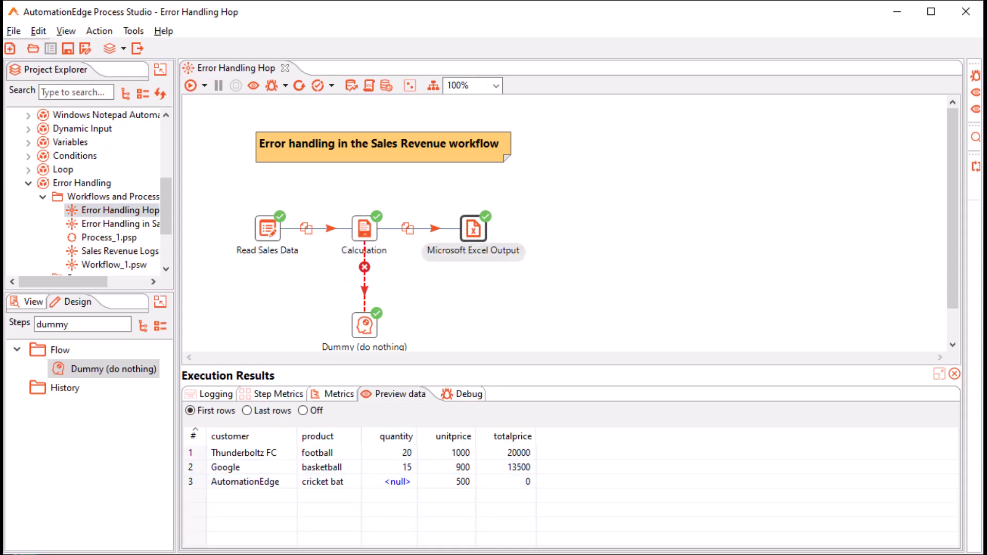
click(364, 325)
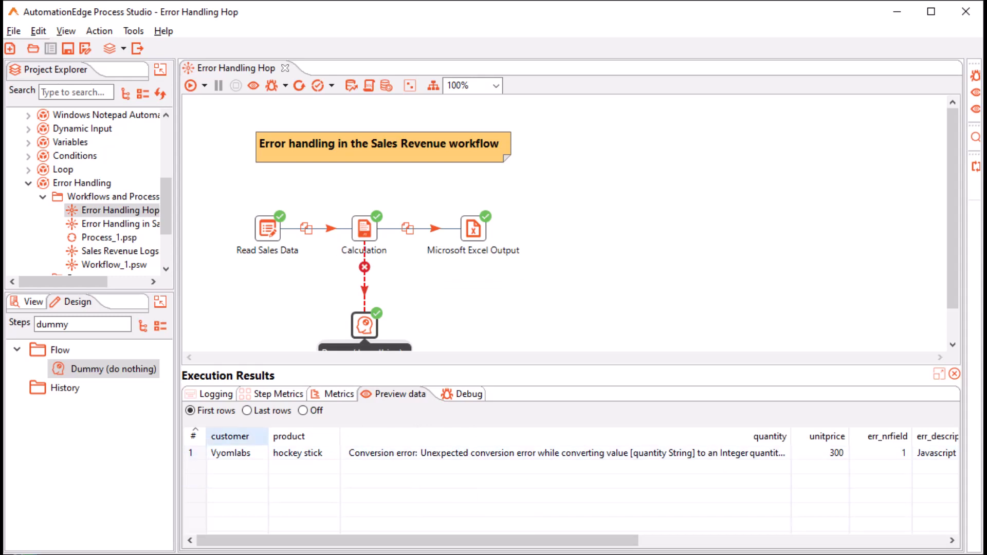
drag(418, 540, 725, 540)
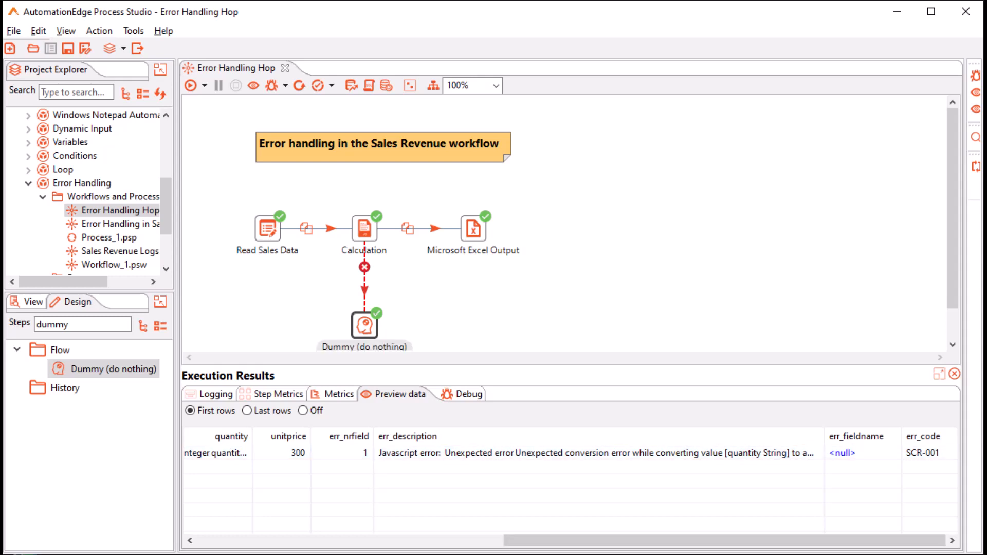
scroll(571, 484, left, 10)
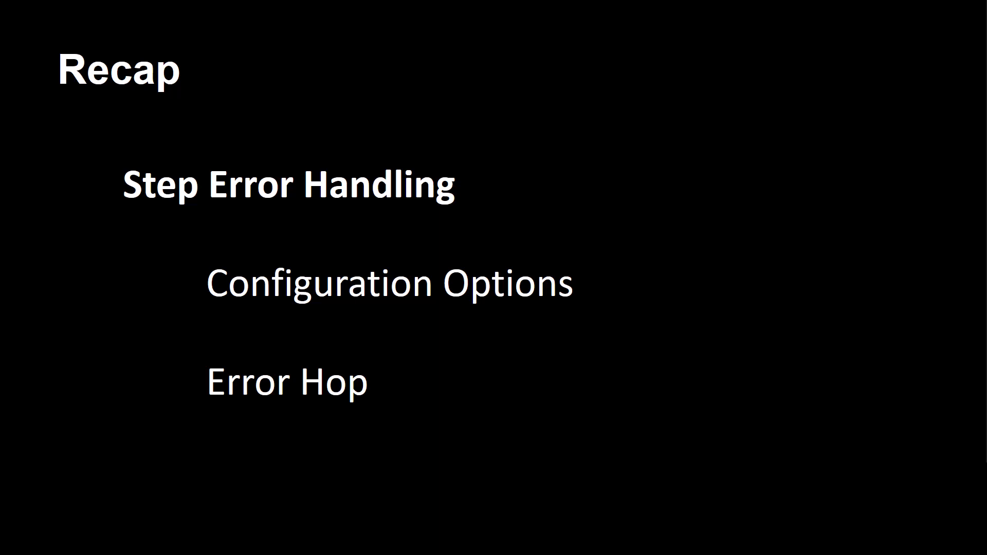
key(Right)
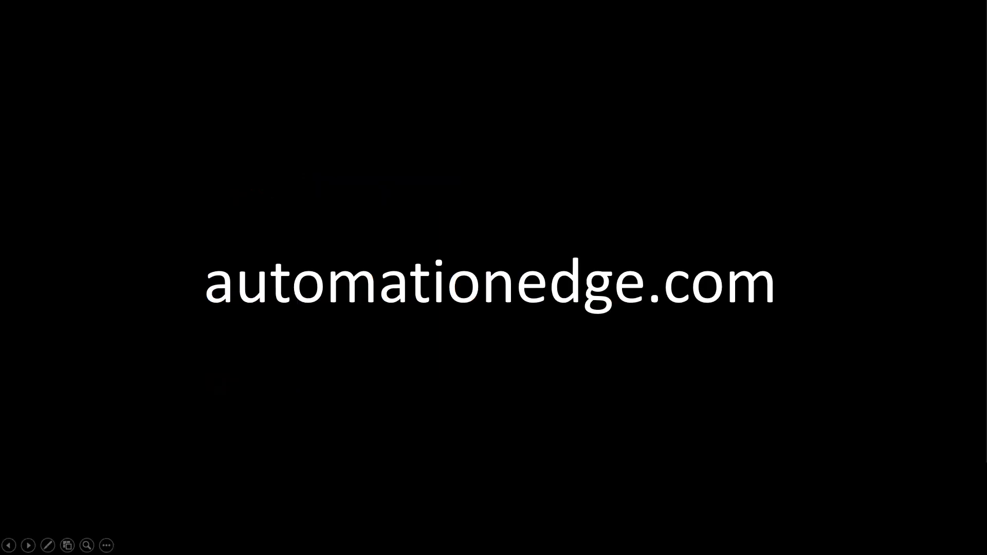